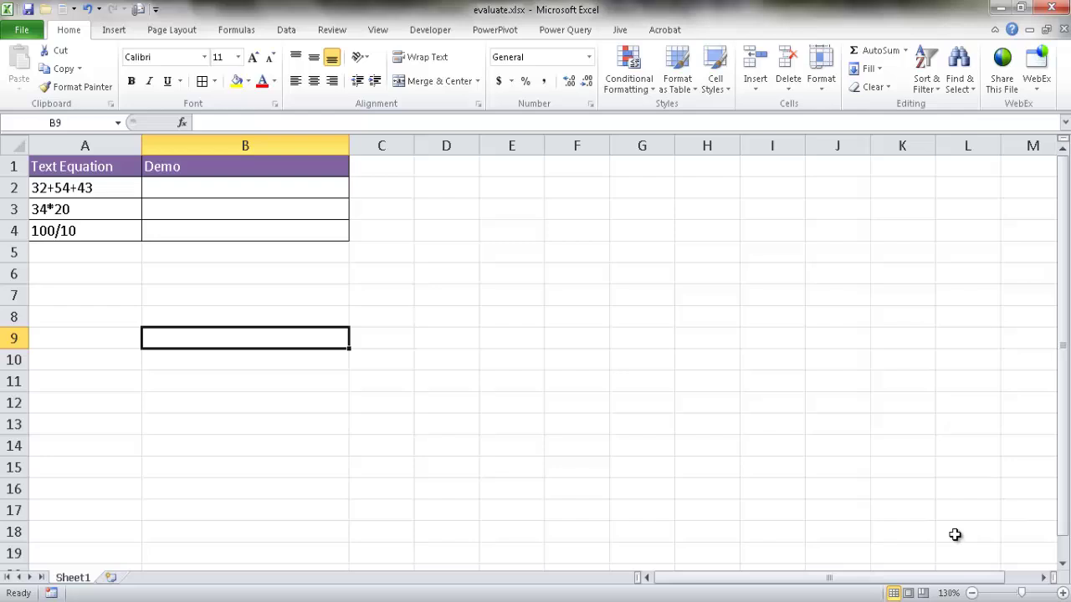
Step: Start typing =evalu in an empty cell, then erase it and leave the cell blank
{"action": "left_click", "coordinate": [277, 326]}
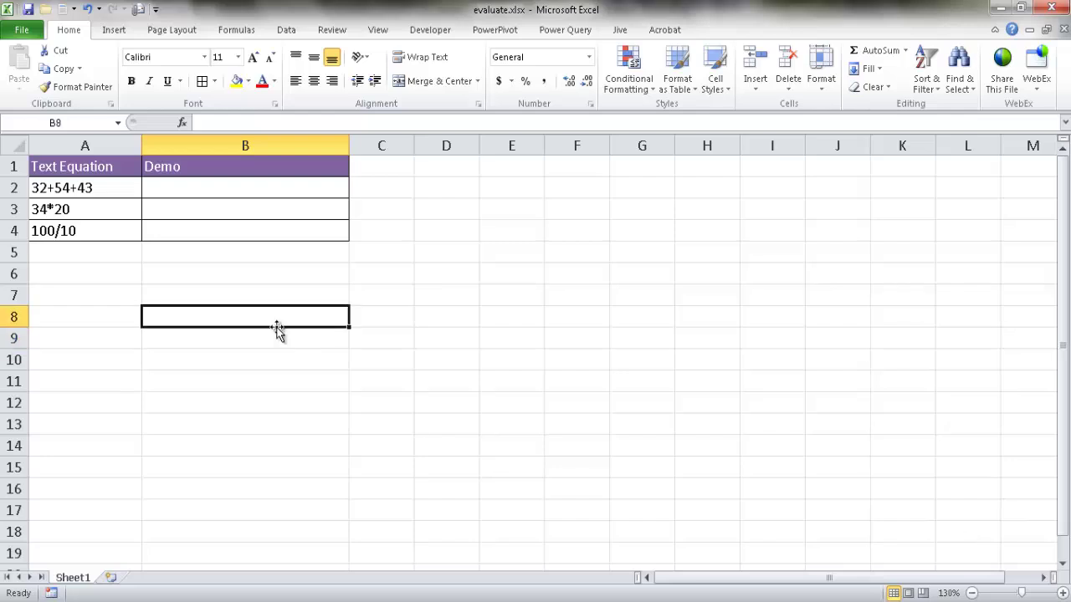
{"action": "type", "text": "=evalu"}
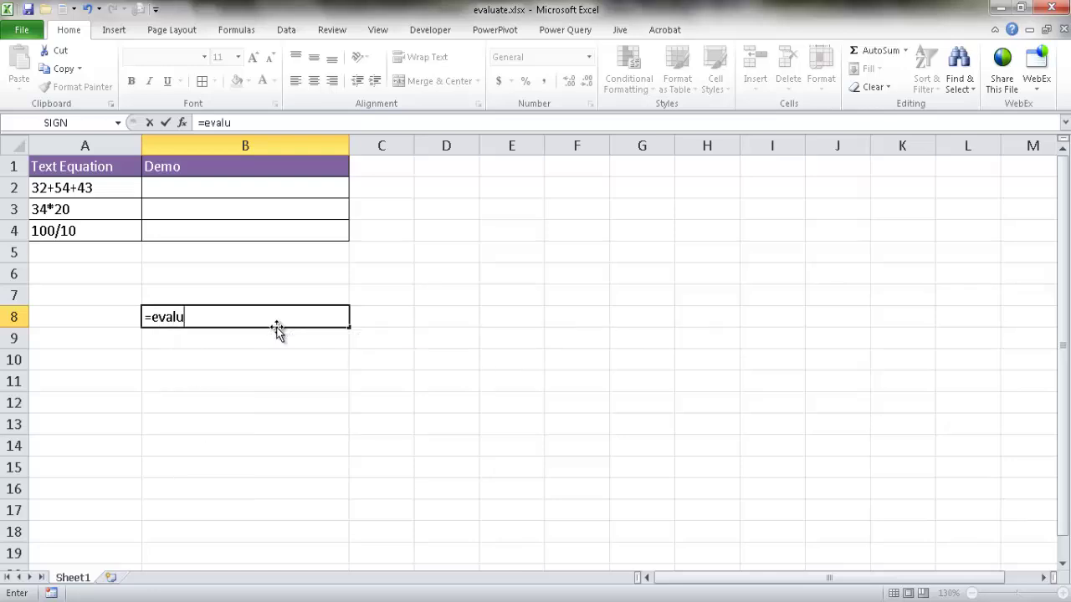
{"action": "key", "text": "BackSpace"}
{"action": "key", "text": "BackSpace"}
{"action": "key", "text": "BackSpace"}
{"action": "key", "text": "BackSpace"}
{"action": "key", "text": "BackSpace"}
{"action": "key", "text": "BackSpace"}
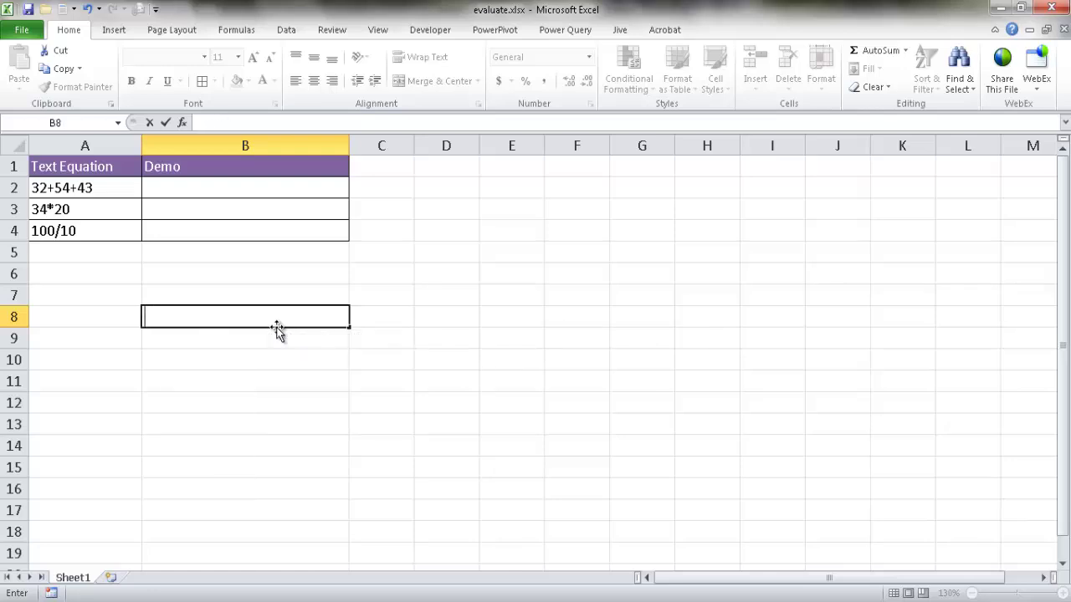
{"action": "key", "text": "Return"}
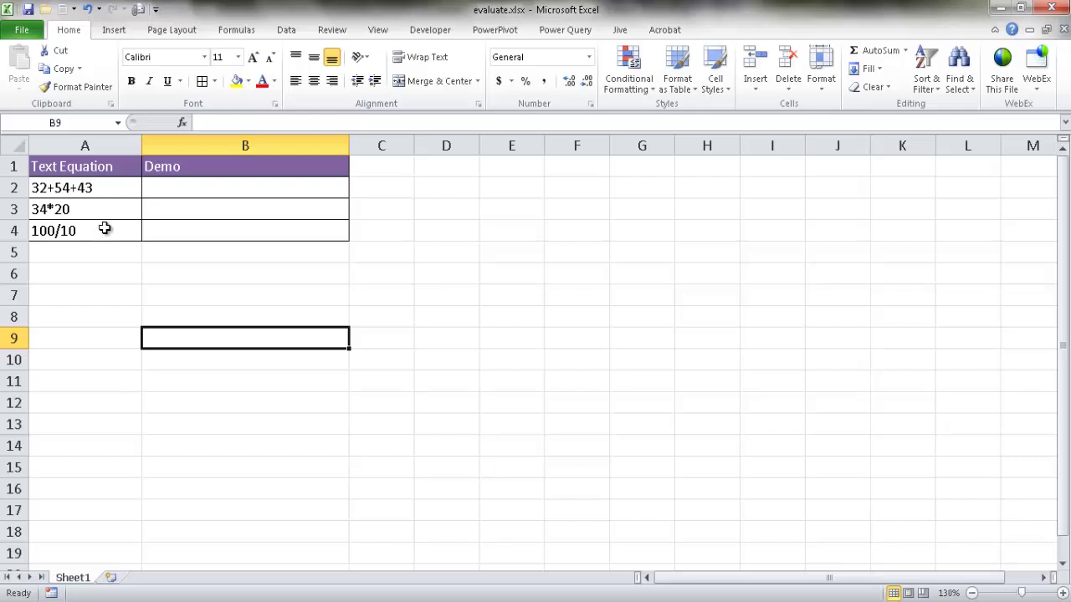
Step: Try sample entries 64 and 64-2 in A7:A8, delete them, and select B2
{"action": "left_click", "coordinate": [101, 299]}
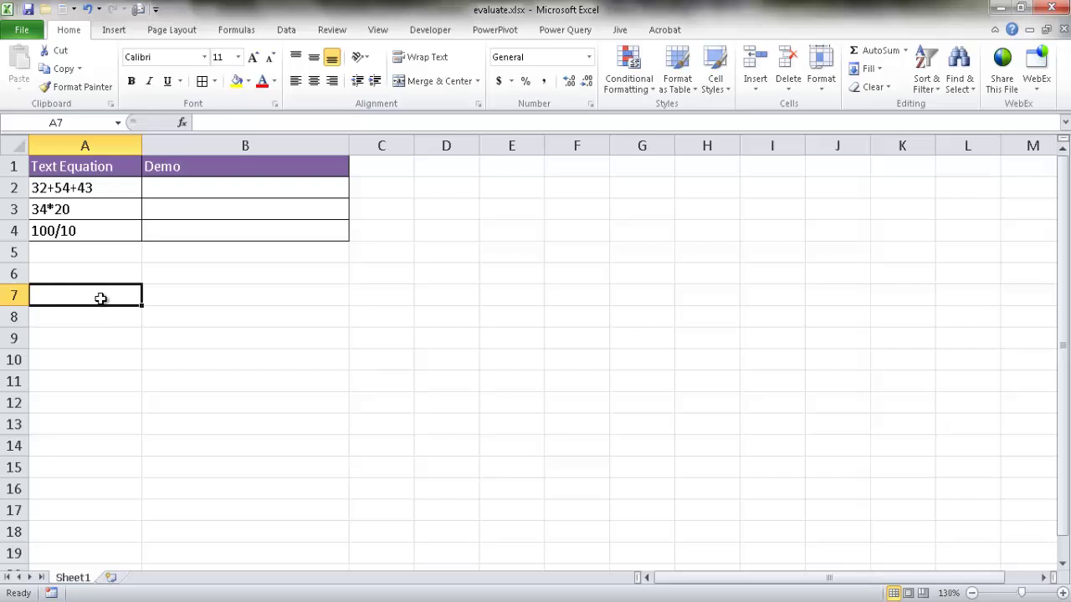
{"action": "type", "text": "64"}
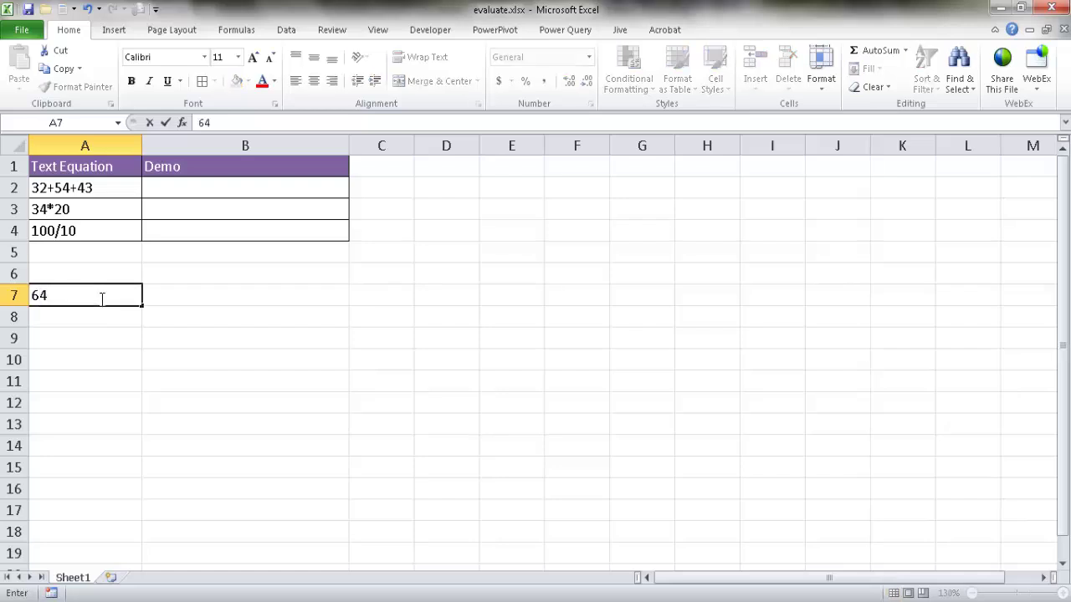
{"action": "key", "text": "Return"}
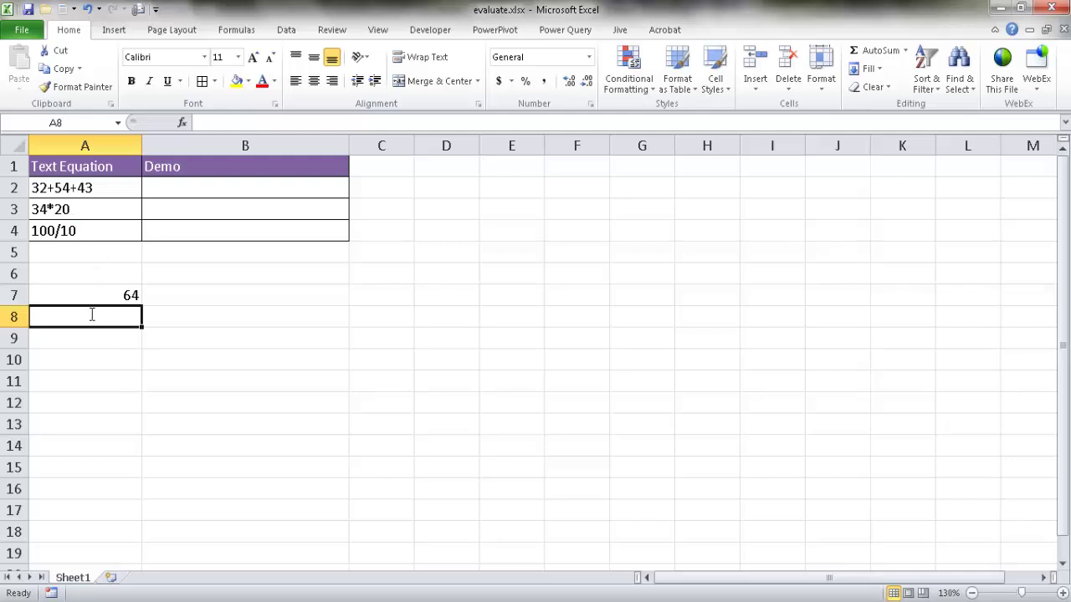
{"action": "type", "text": "64-2"}
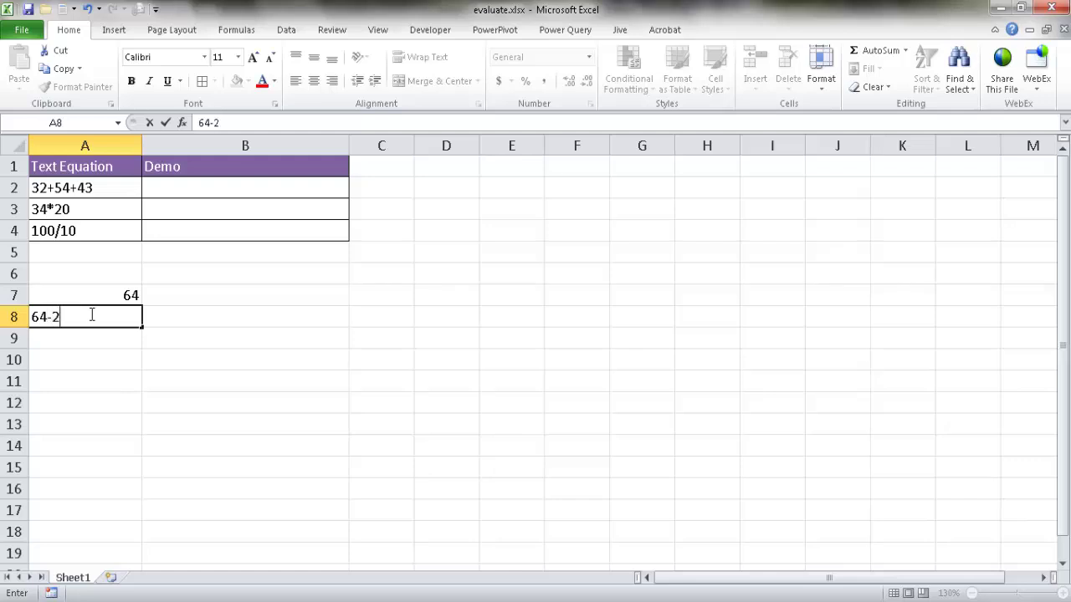
{"action": "key", "text": "Return"}
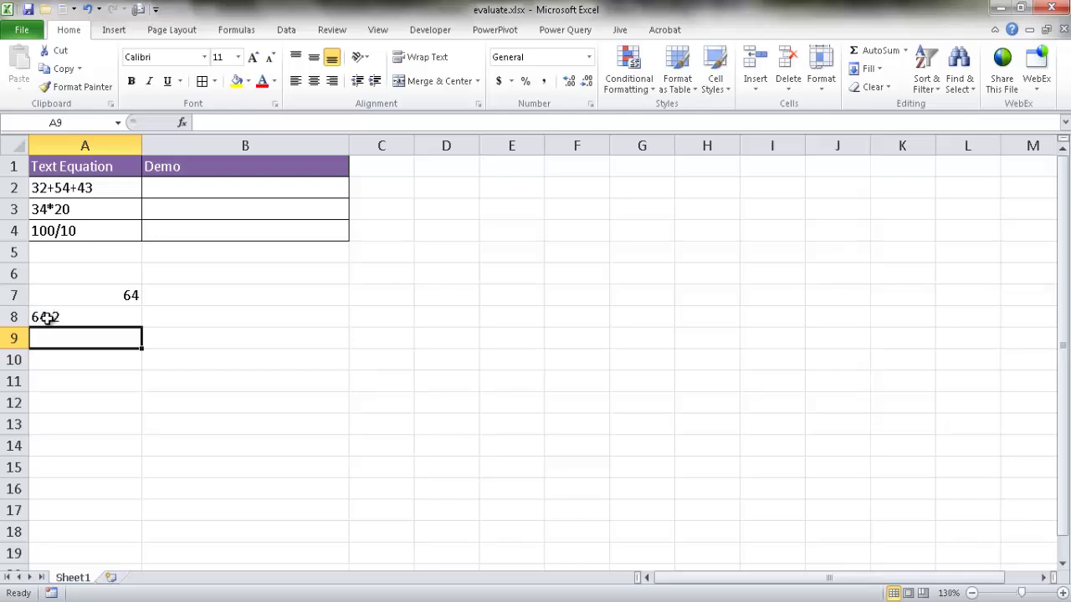
{"action": "left_click_drag", "start_coordinate": [58, 303], "coordinate": [52, 318]}
{"action": "key", "text": "Delete"}
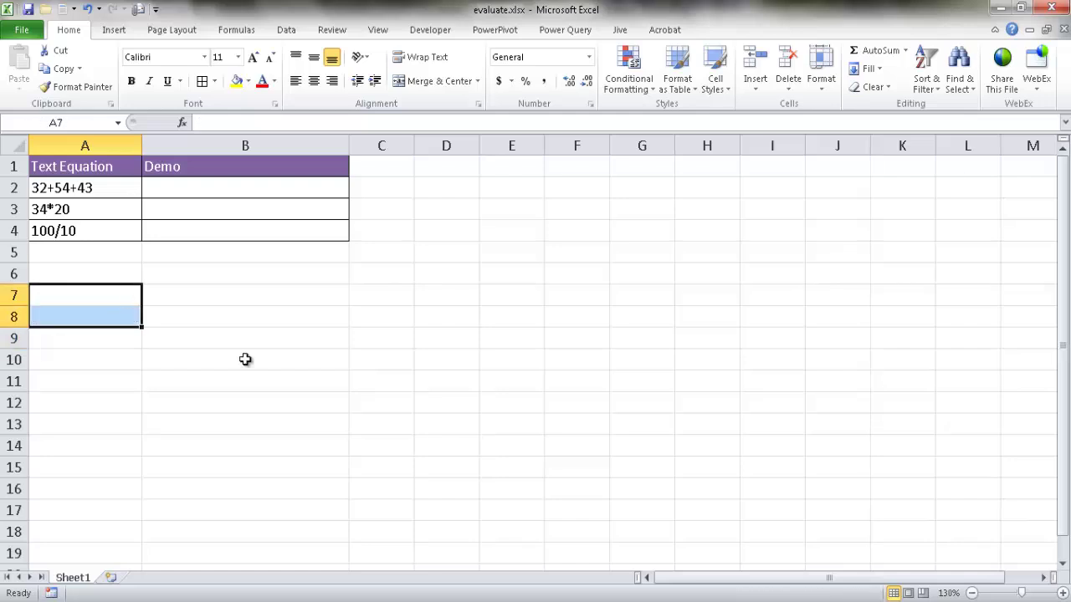
{"action": "left_click", "coordinate": [211, 192]}
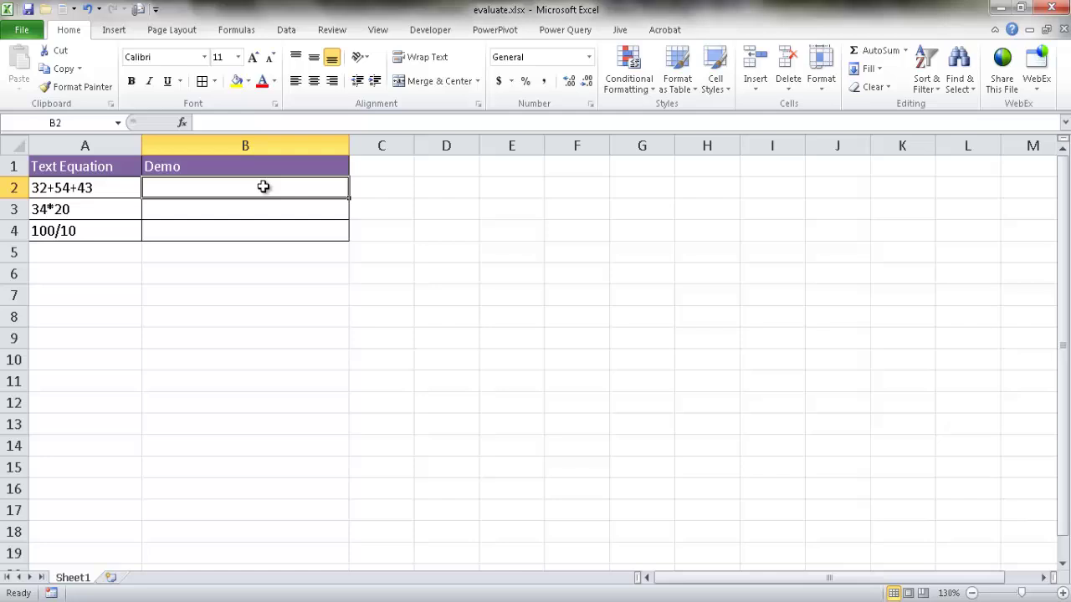
Step: Define the workbook name 'Calculate' with Refers to set to =EVALUATE(a2)
{"action": "left_click", "coordinate": [238, 32]}
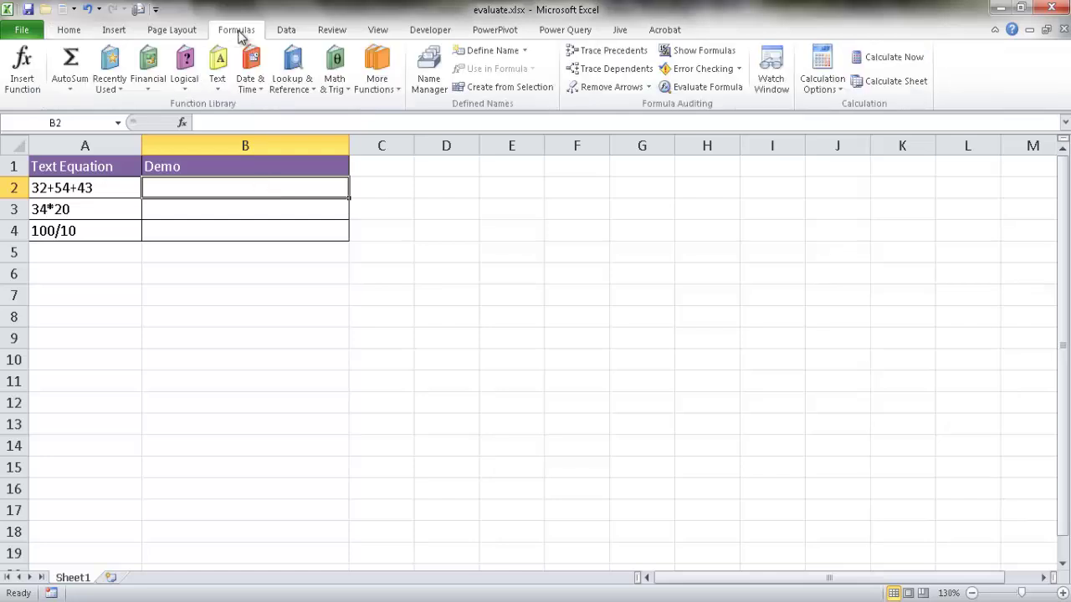
{"action": "left_click", "coordinate": [492, 51]}
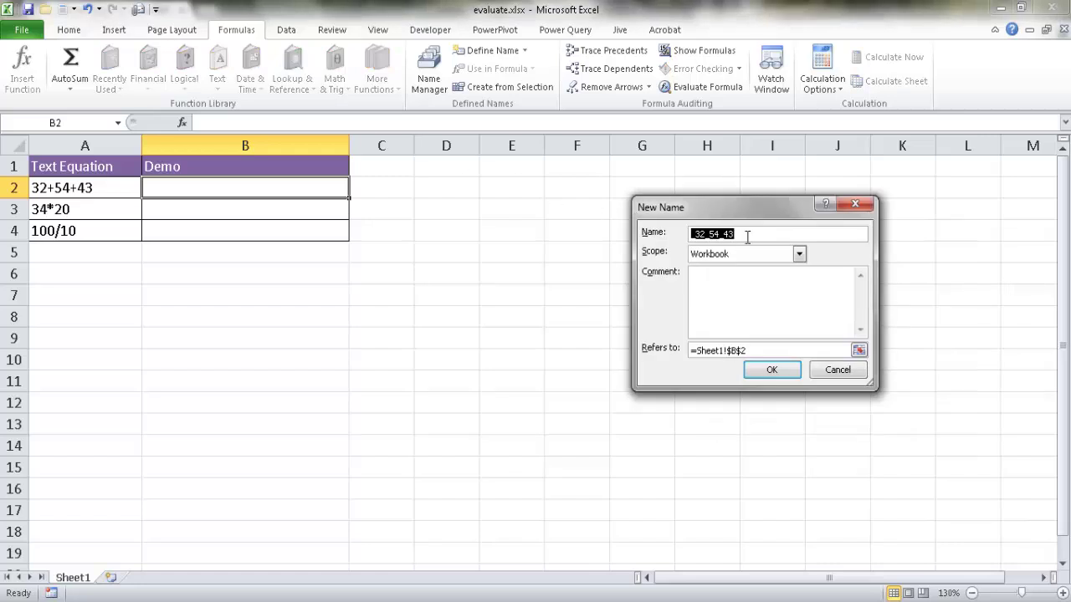
{"action": "type", "text": "Calculate"}
{"action": "left_click", "coordinate": [753, 350]}
{"action": "key", "text": "BackSpace"}
{"action": "key", "text": "BackSpace"}
{"action": "key", "text": "BackSpace"}
{"action": "key", "text": "BackSpace"}
{"action": "key", "text": "BackSpace"}
{"action": "key", "text": "BackSpace"}
{"action": "key", "text": "BackSpace"}
{"action": "key", "text": "BackSpace"}
{"action": "key", "text": "BackSpace"}
{"action": "key", "text": "BackSpace"}
{"action": "key", "text": "BackSpace"}
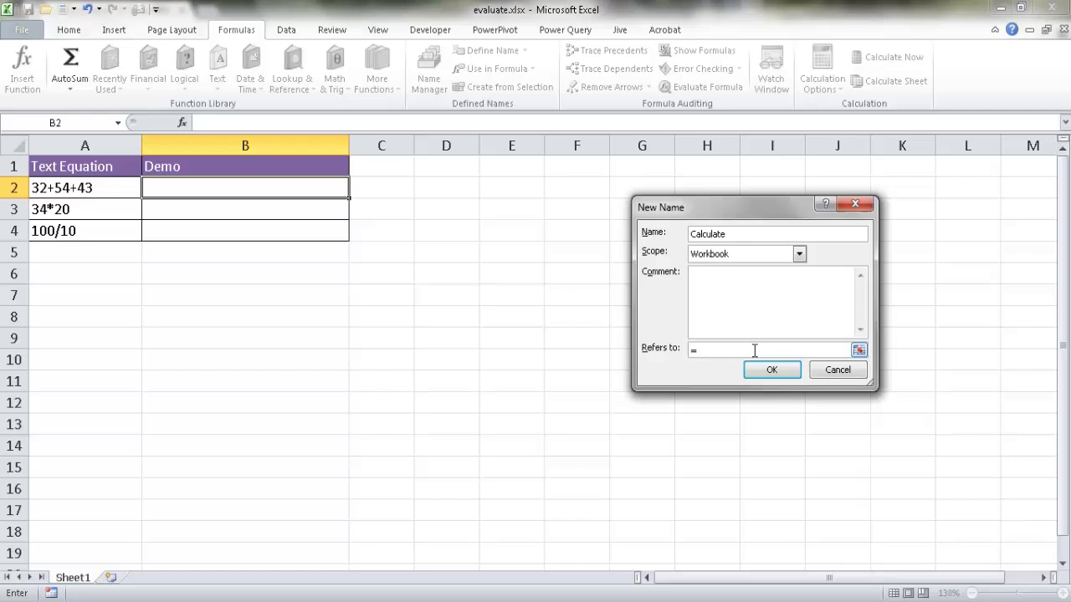
{"action": "type", "text": "EVALUATE(a2)"}
{"action": "left_click", "coordinate": [786, 373]}
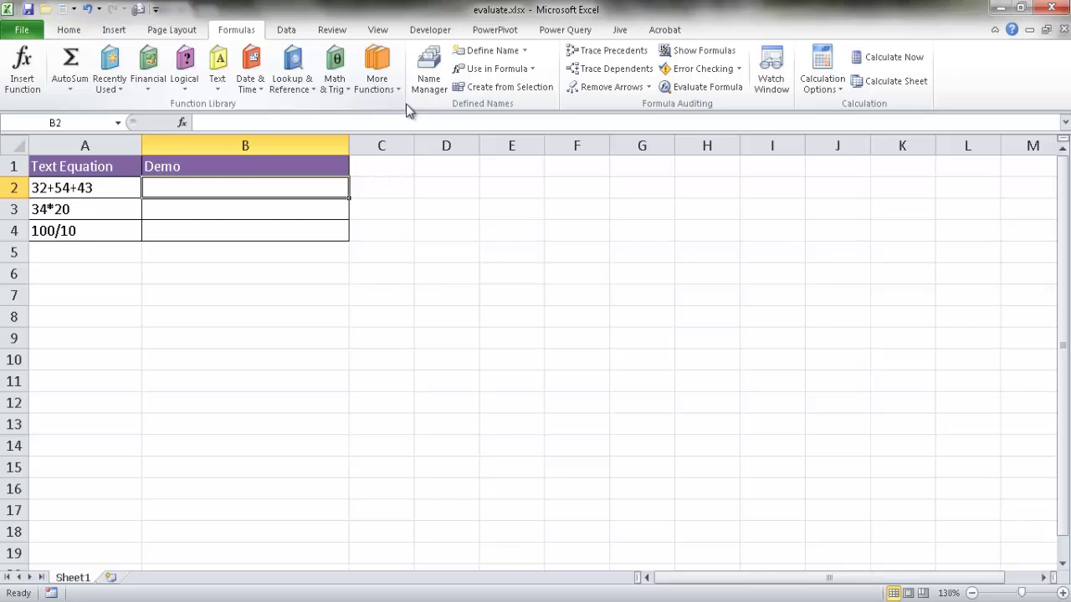
Step: Enter =Calculate in B2 so it shows 129
{"action": "type", "text": "="}
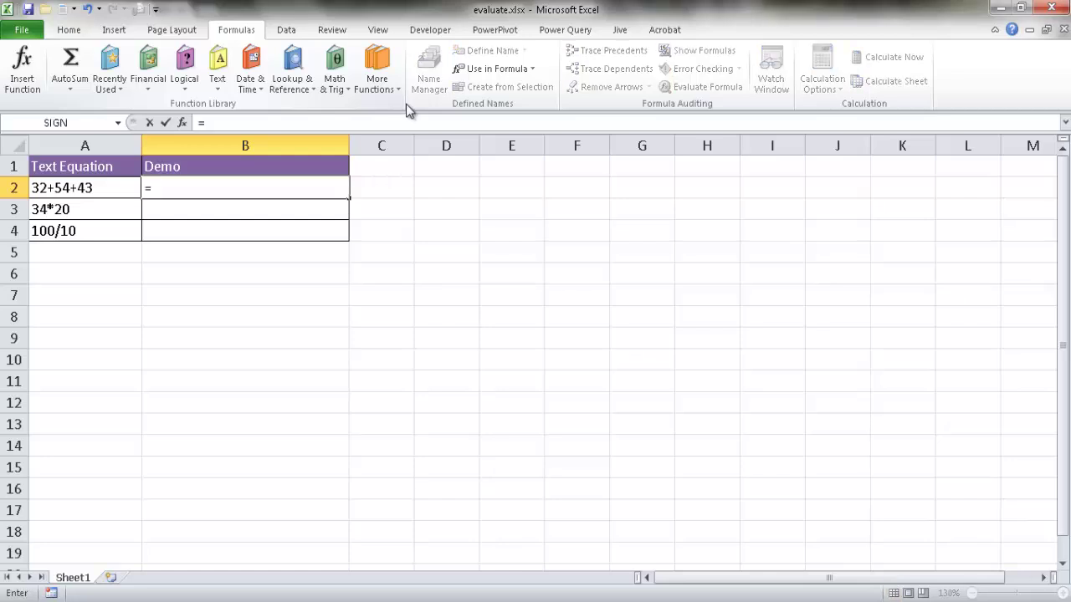
{"action": "type", "text": "cal"}
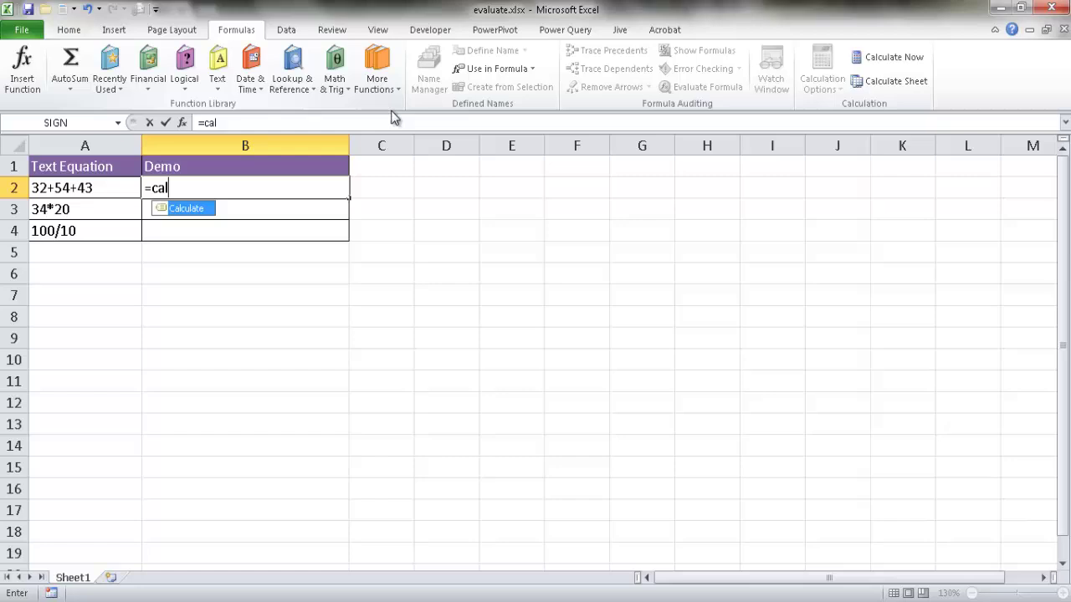
{"action": "double_click", "coordinate": [165, 209]}
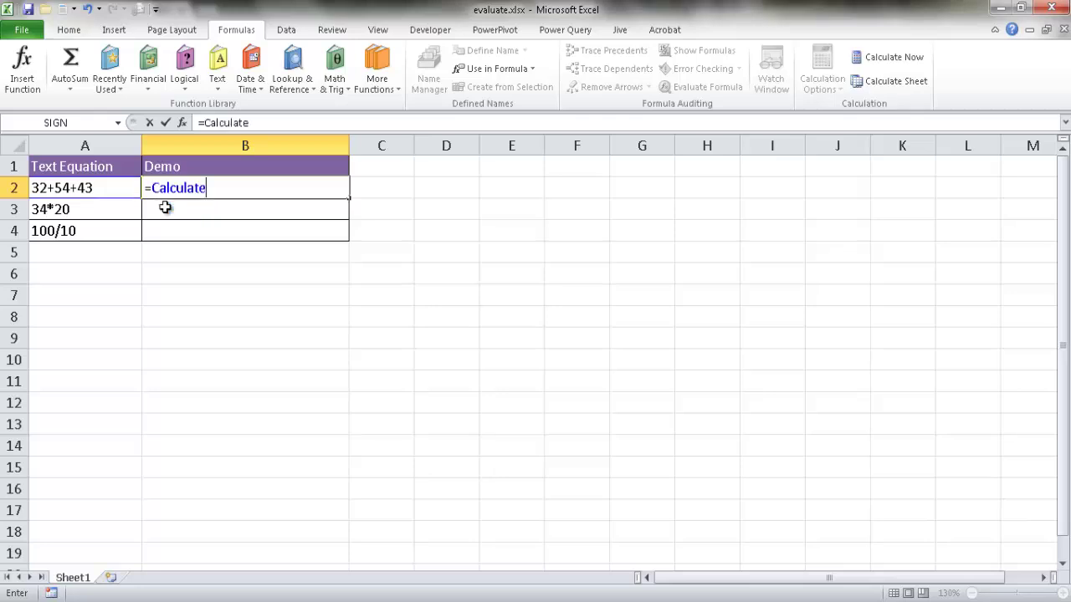
{"action": "key", "text": "Return"}
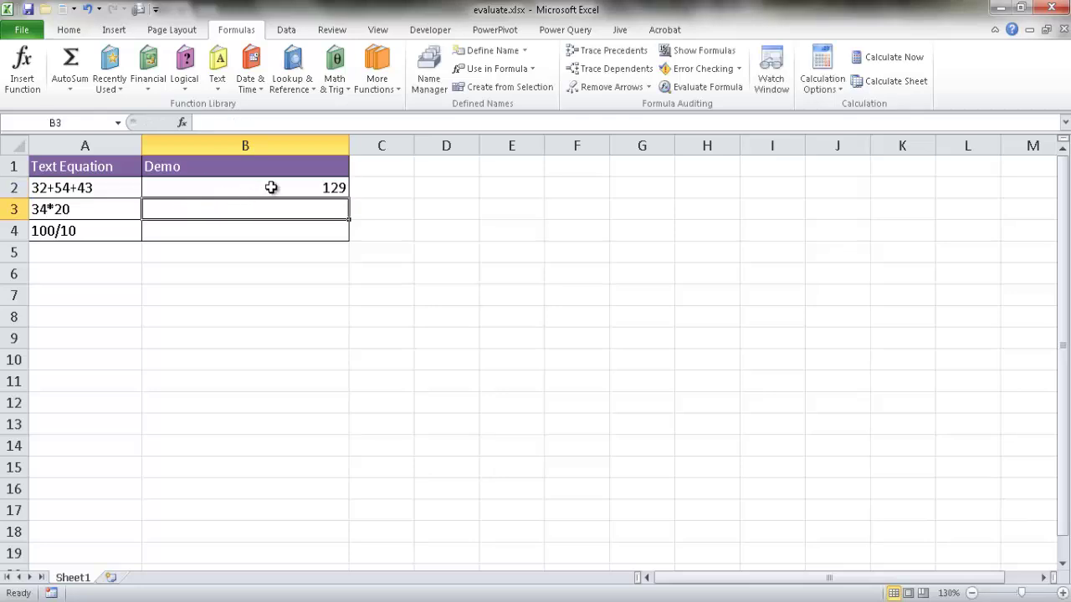
Step: Fill the Calculate formula down to B4, giving 680 and 10
{"action": "left_click", "coordinate": [230, 190]}
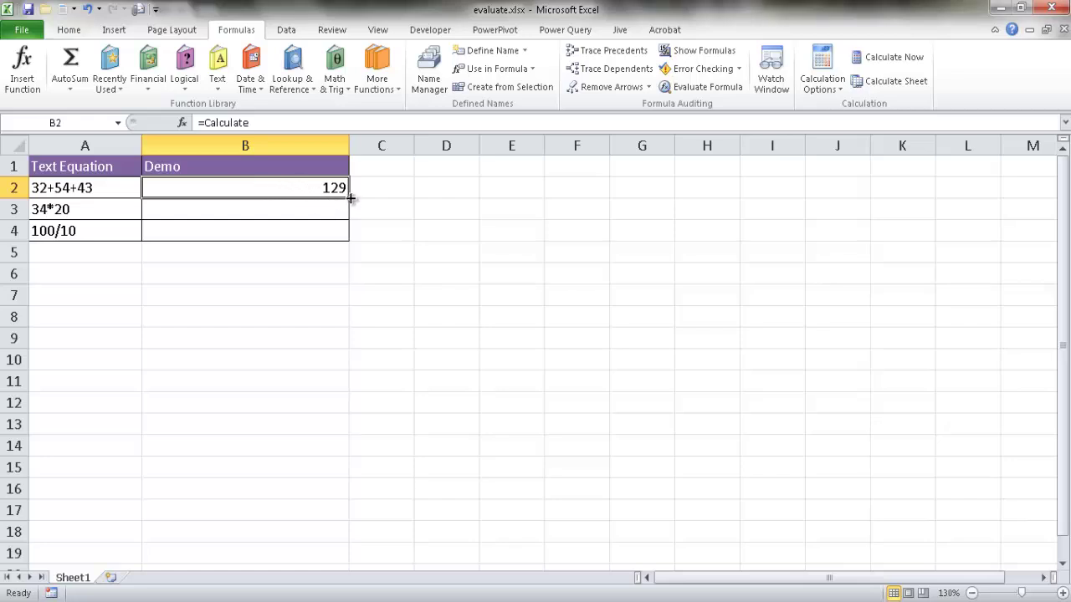
{"action": "left_click_drag", "start_coordinate": [352, 201], "coordinate": [350, 241]}
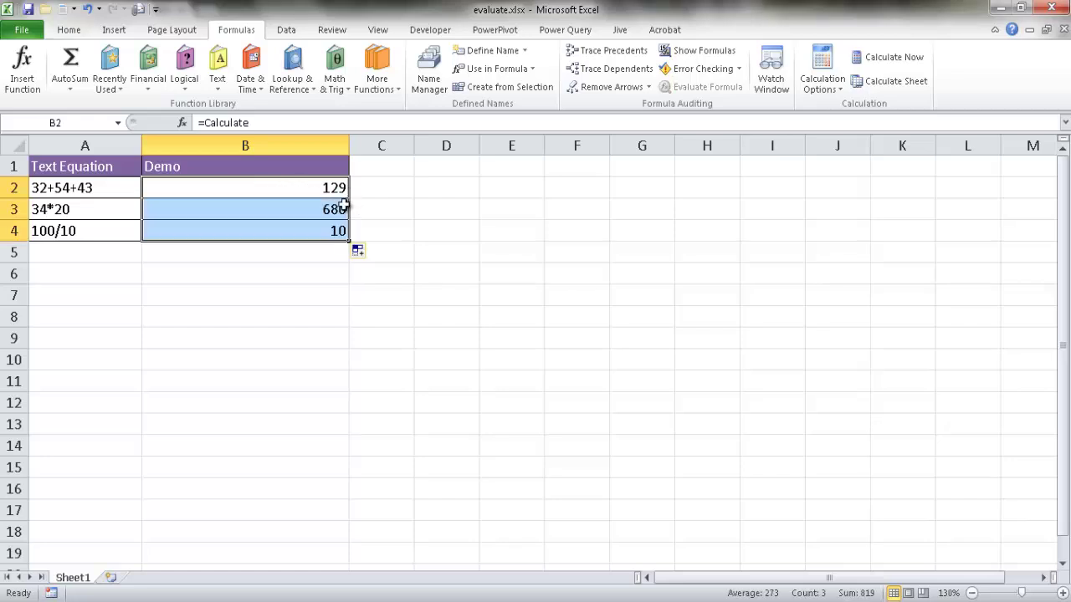
{"action": "left_click", "coordinate": [340, 209]}
{"action": "left_click", "coordinate": [323, 229]}
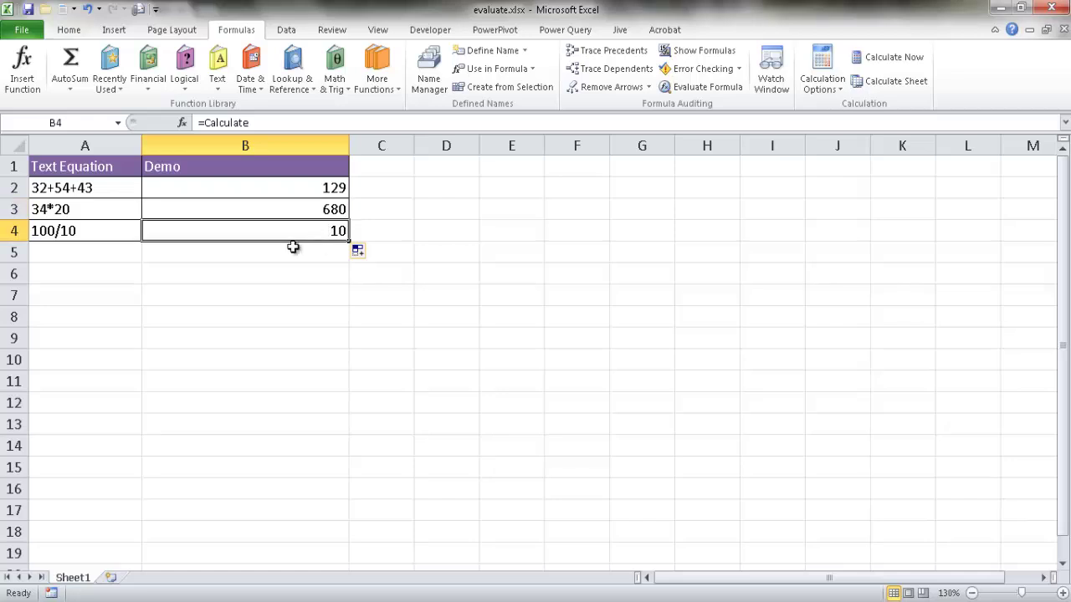
{"action": "left_click", "coordinate": [103, 251]}
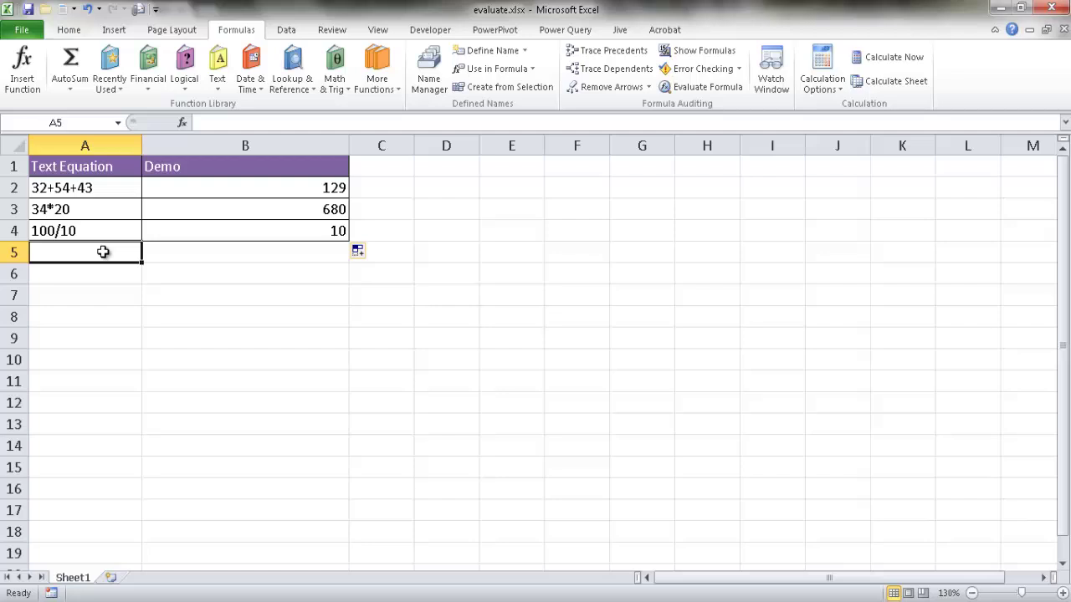
Step: Enter the equation 345*435/2 in A5
{"action": "type", "text": "345"}
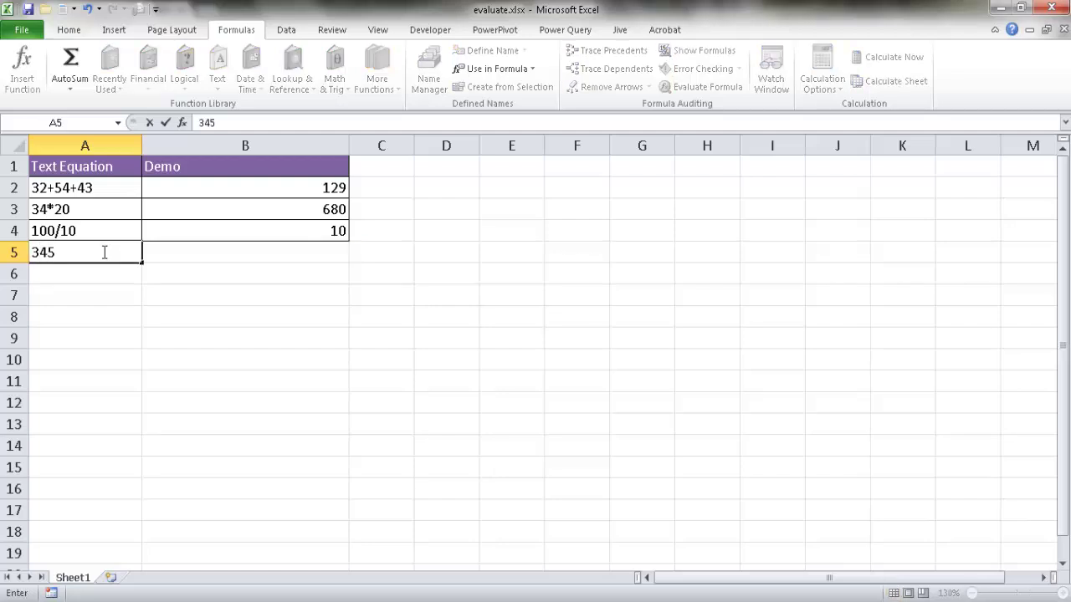
{"action": "type", "text": "*435/2"}
{"action": "key", "text": "Return"}
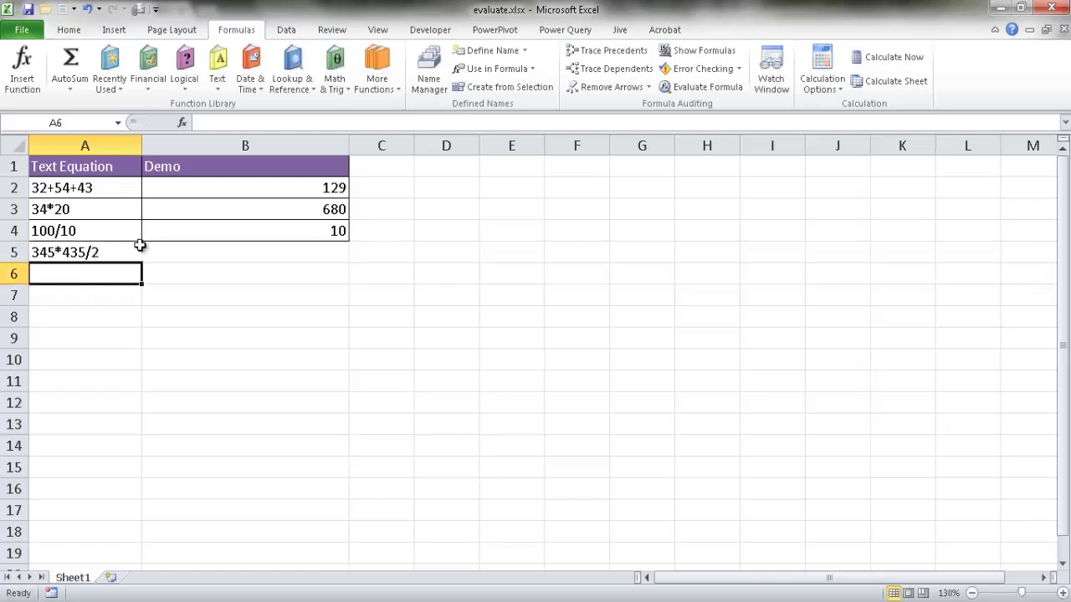
Step: Extend B4's Calculate formula down to B5 to show 75037.5
{"action": "left_click", "coordinate": [290, 251]}
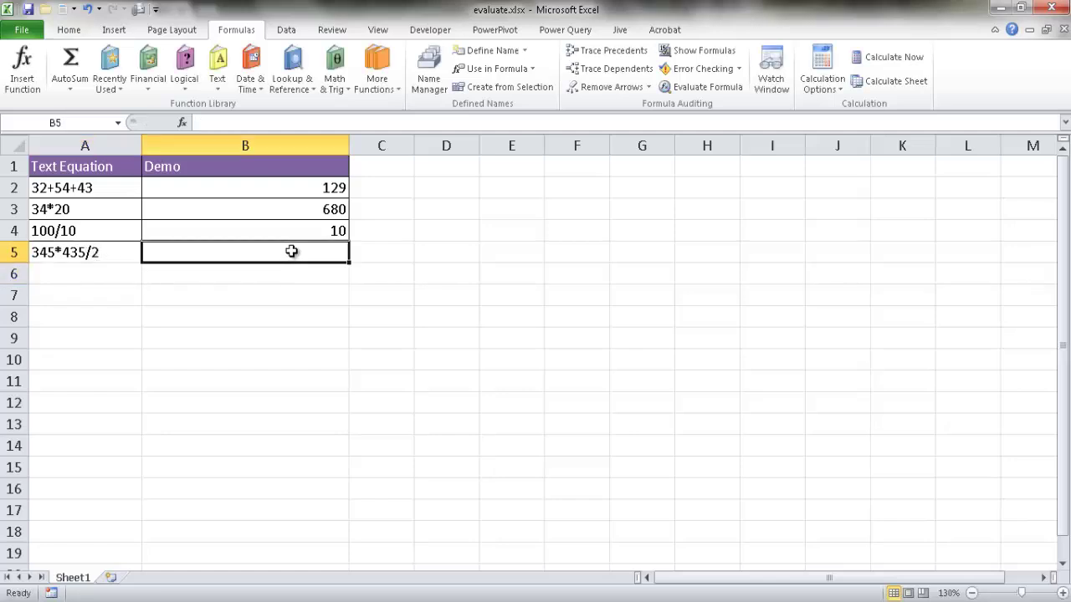
{"action": "left_click", "coordinate": [338, 234]}
{"action": "left_click_drag", "start_coordinate": [349, 241], "coordinate": [328, 306]}
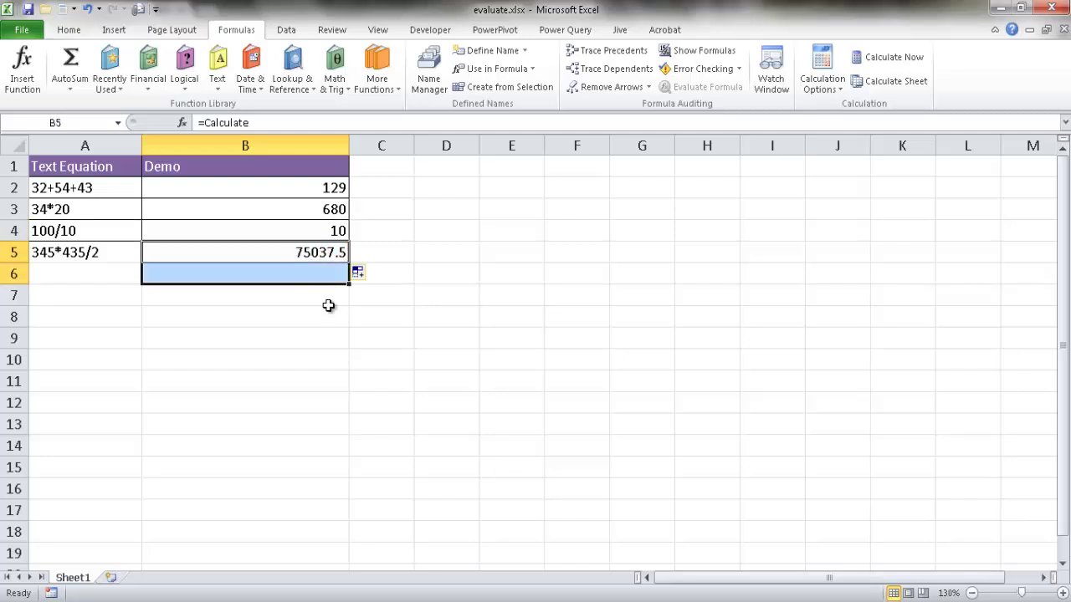